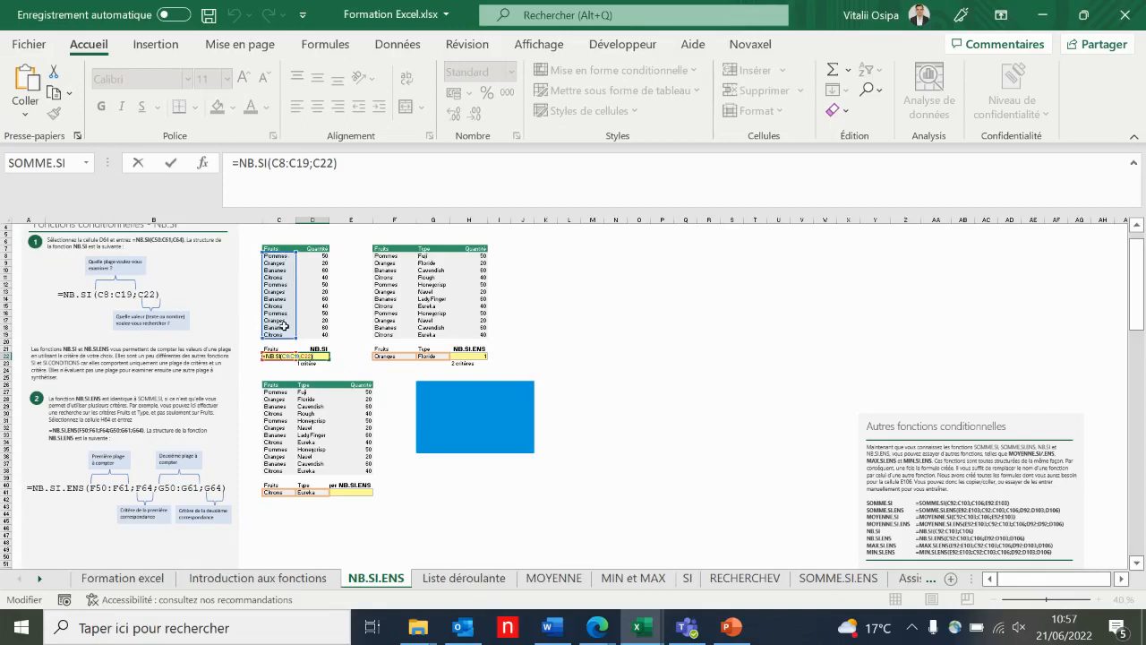
Step: Close the NB.SI formula and examine its two arguments: the criterion cell C22 and the fruit range C8:C19
{"action": "left_click", "coordinate": [285, 327]}
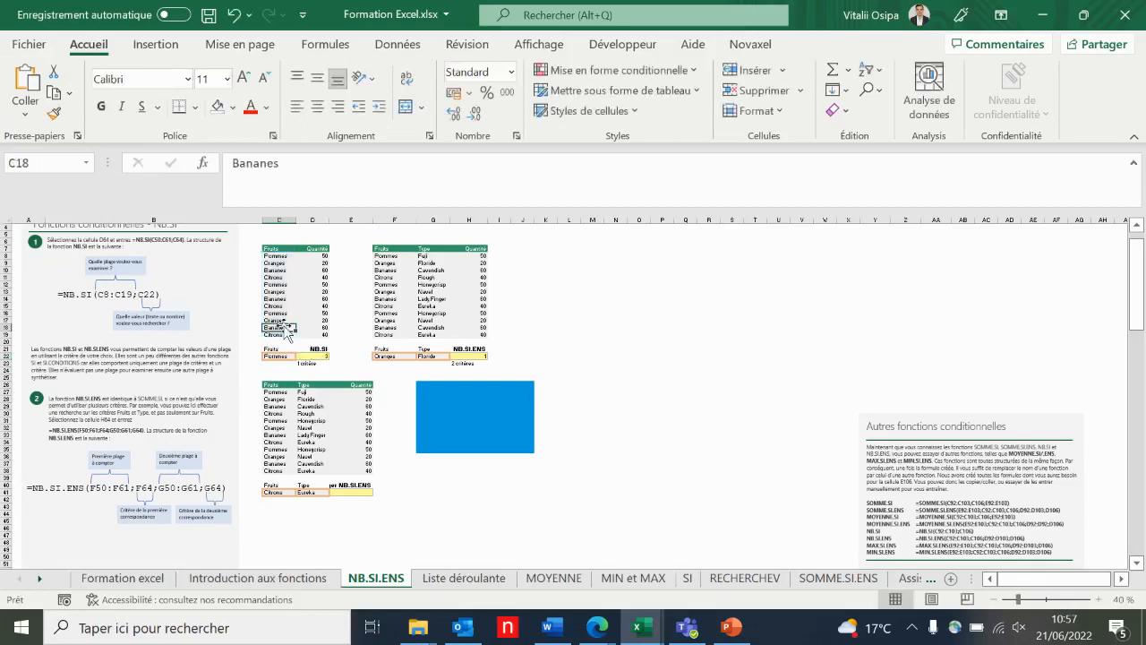
{"action": "left_click", "coordinate": [283, 357]}
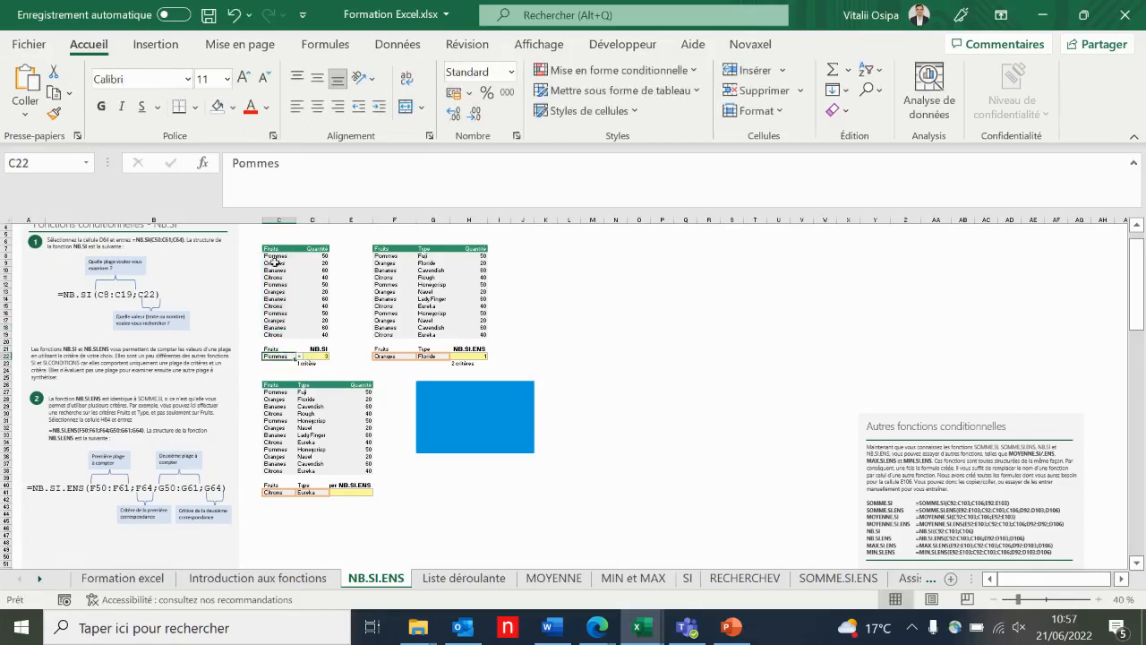
{"action": "left_click_drag", "start_coordinate": [278, 256], "coordinate": [278, 337]}
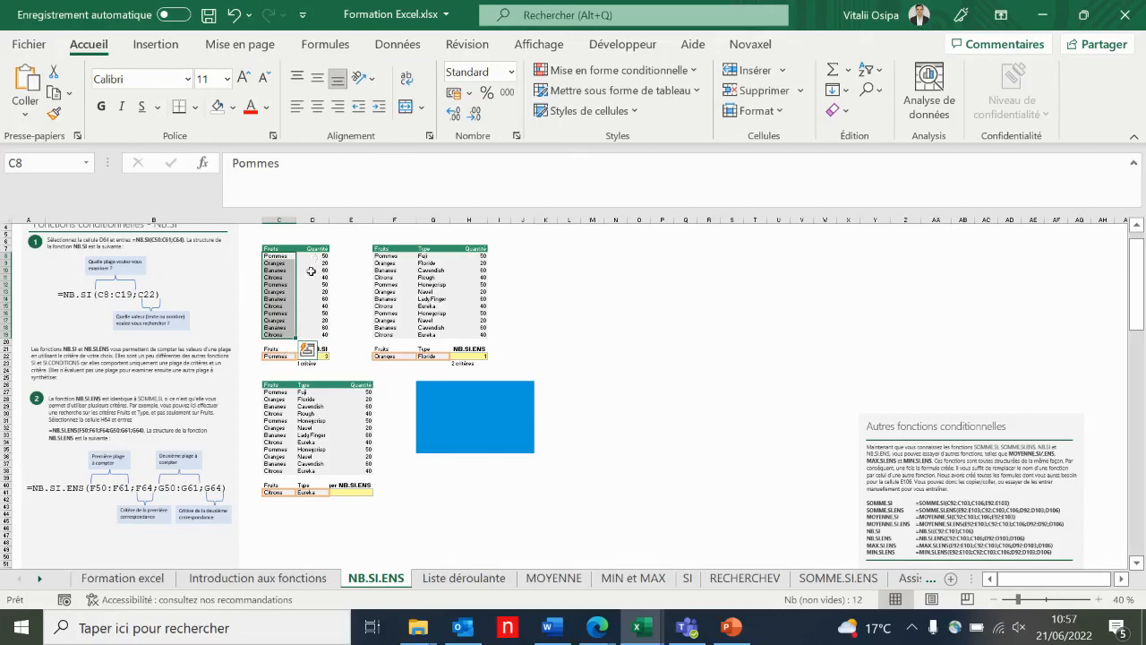
{"action": "left_click", "coordinate": [287, 257]}
{"action": "left_click_drag", "start_coordinate": [286, 257], "coordinate": [285, 334]}
Step: Open the NB.SI formula in D22 to inspect its range and criterion references, and close it
{"action": "left_click", "coordinate": [323, 355]}
{"action": "double_click", "coordinate": [322, 355]}
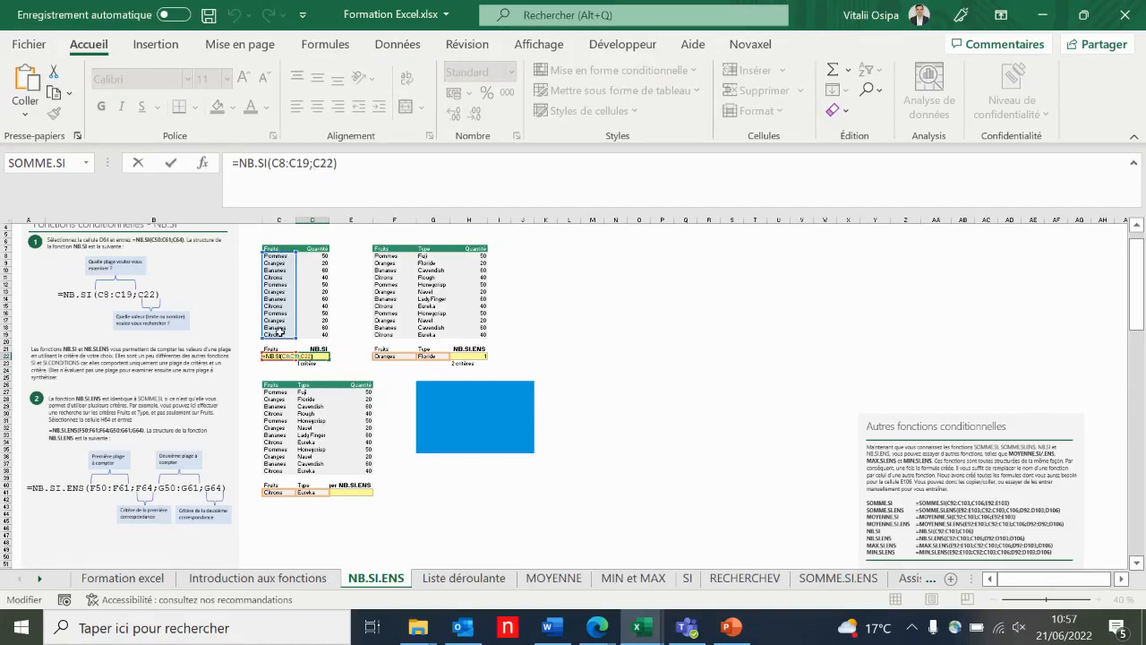
{"action": "key", "text": "ctrl+Return"}
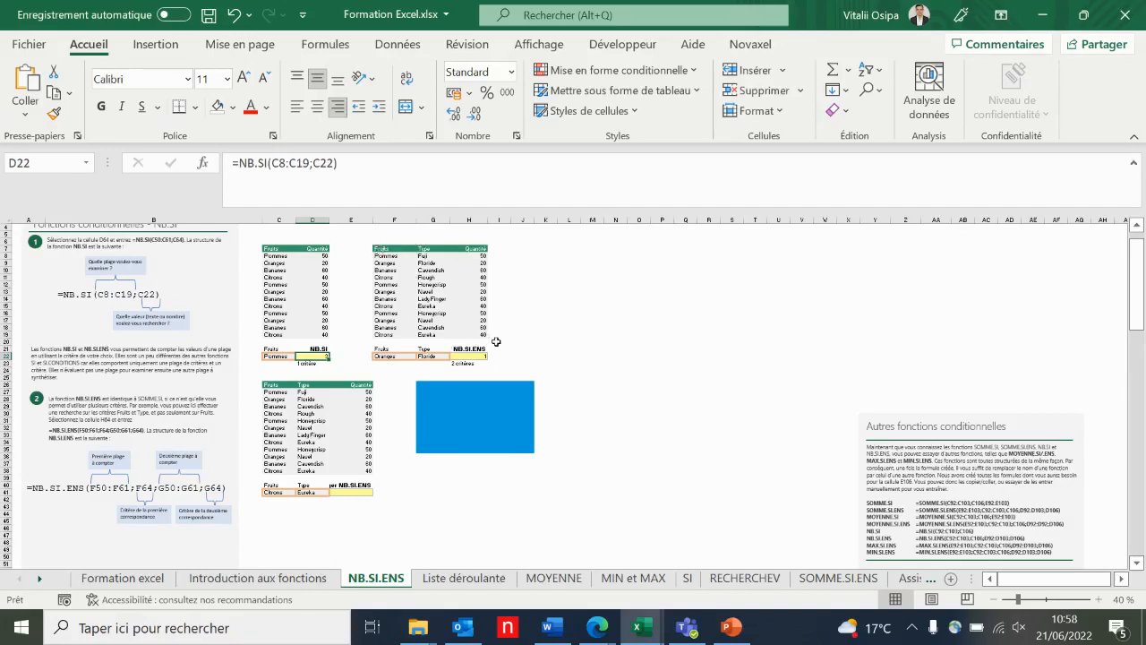
Step: Inspect the two-criteria NB.SI.ENS formula in H22, including its function arguments, and close the arguments dialog
{"action": "left_click", "coordinate": [1098, 599]}
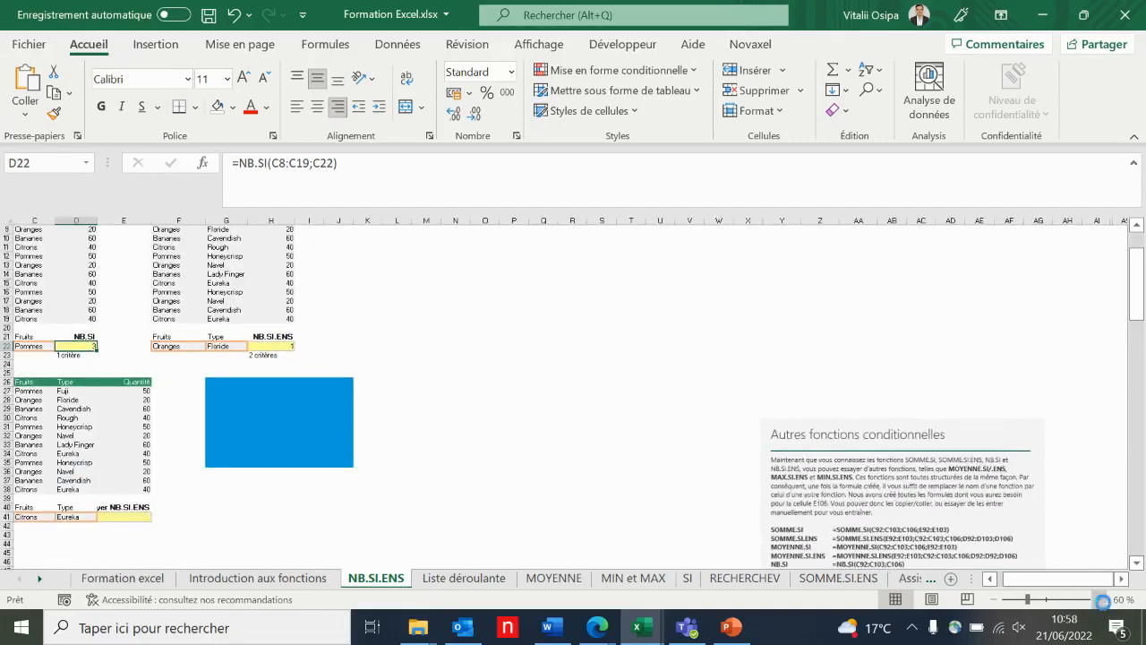
{"action": "left_click", "coordinate": [1098, 598]}
{"action": "left_click_drag", "start_coordinate": [1135, 314], "coordinate": [1136, 283]}
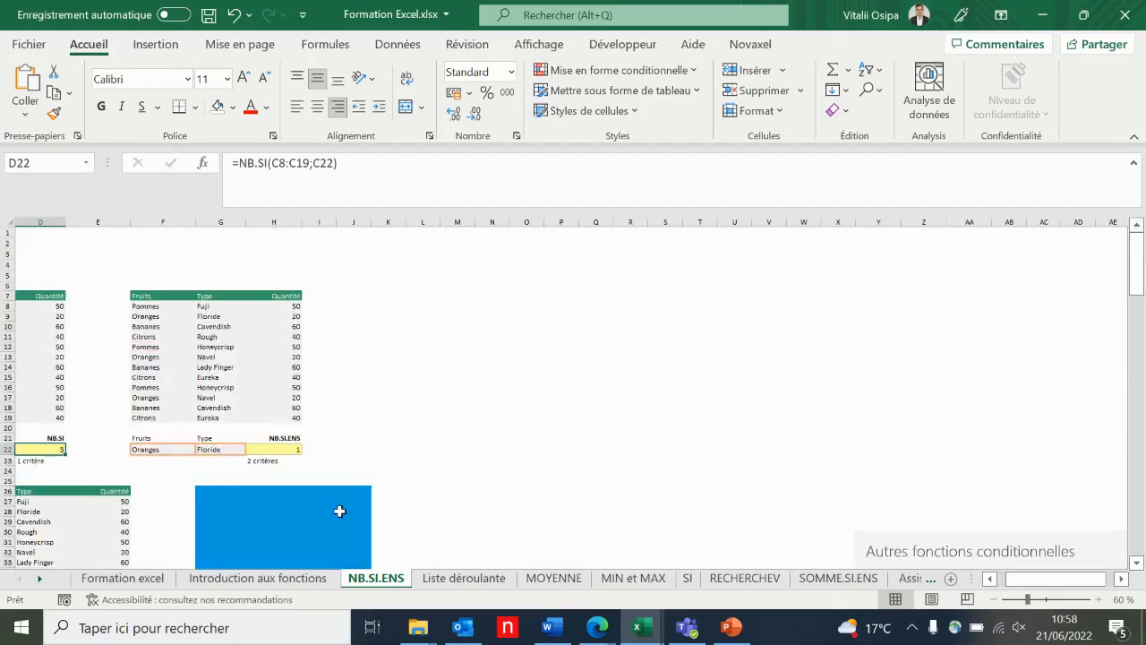
{"action": "left_click", "coordinate": [265, 462]}
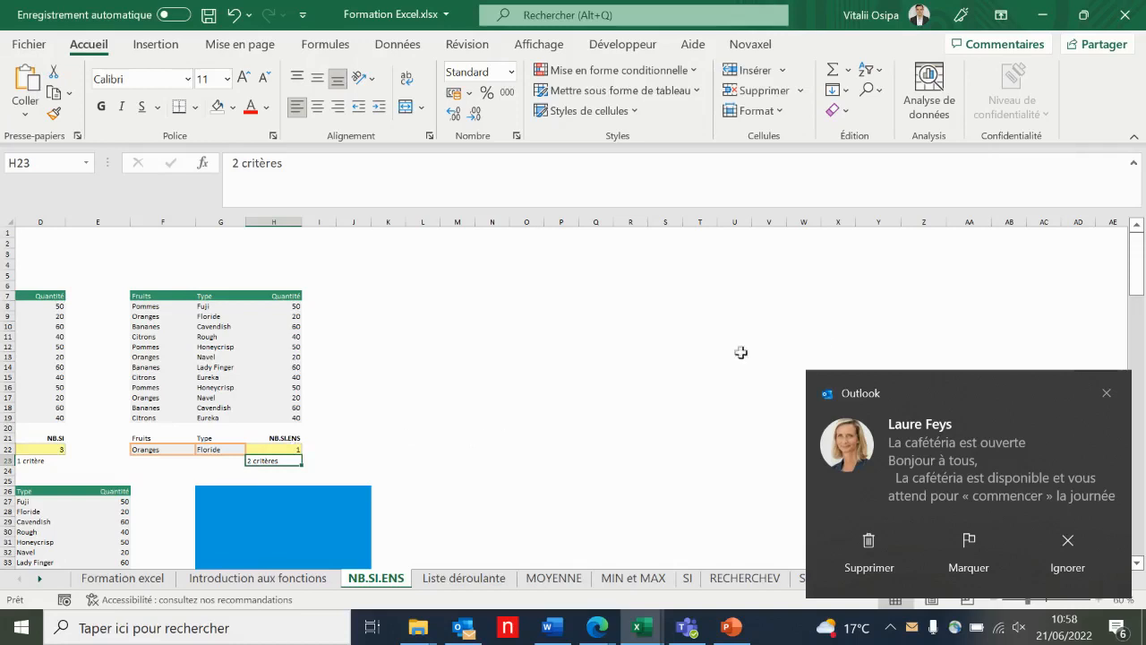
{"action": "left_click", "coordinate": [1107, 392]}
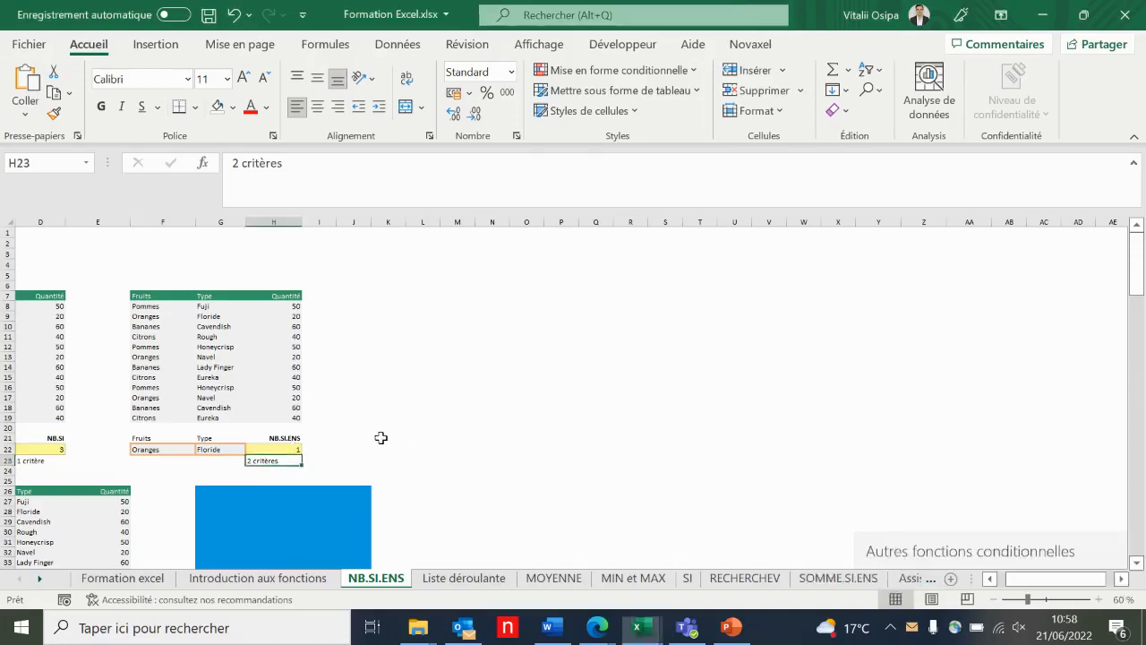
{"action": "double_click", "coordinate": [291, 448]}
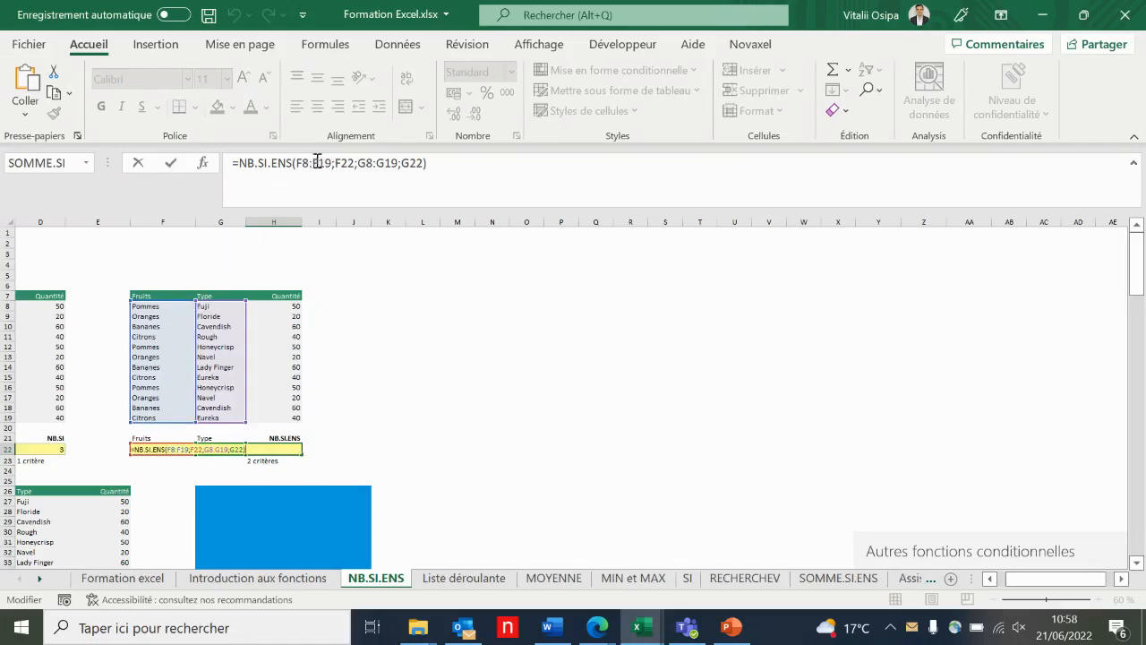
{"action": "left_click", "coordinate": [205, 163]}
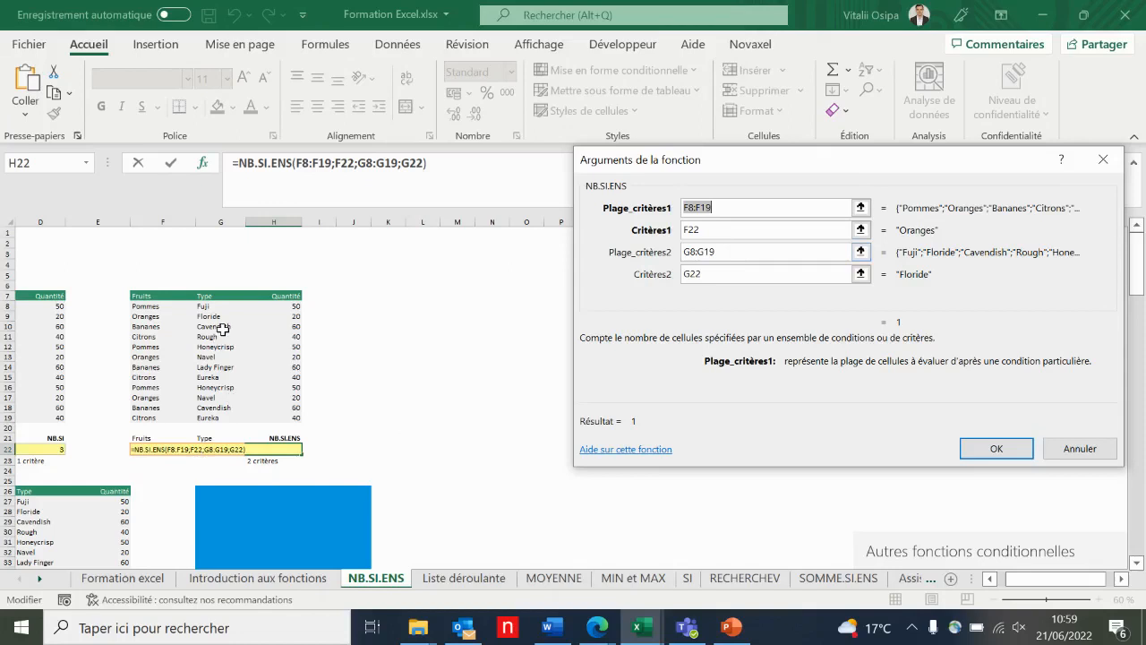
{"action": "left_click", "coordinate": [997, 449]}
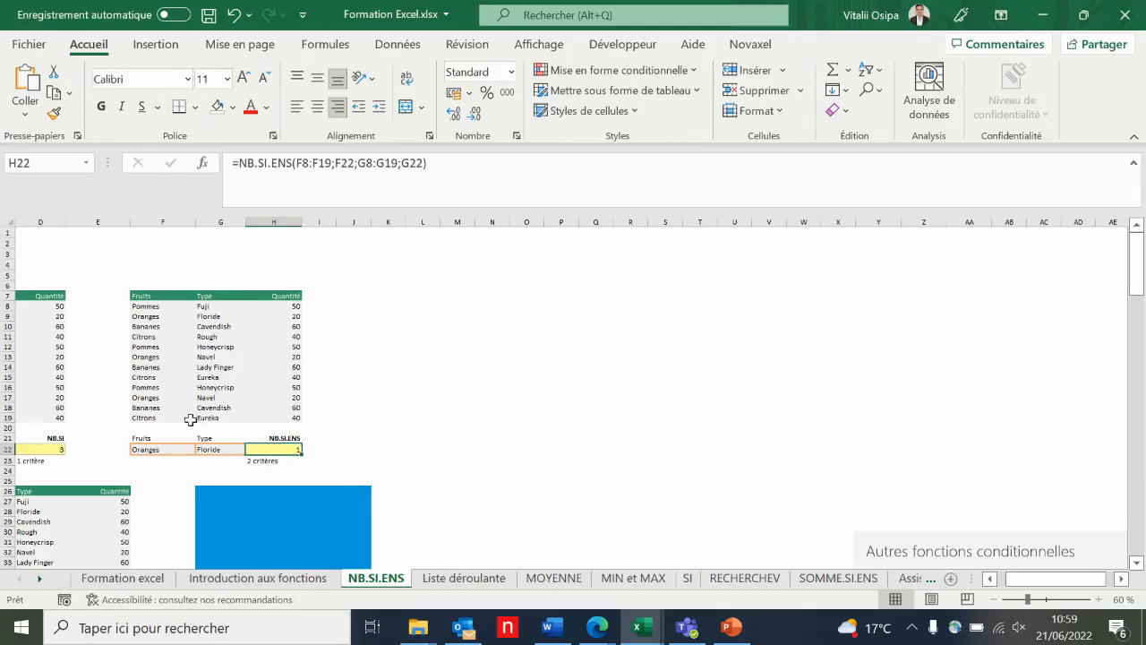
Step: Compare the Oranges Floride row (F9:H9) and the Oranges Navel row (F17:H17) with the NB.SI.ENS result cell H22
{"action": "left_click_drag", "start_coordinate": [153, 316], "coordinate": [282, 315]}
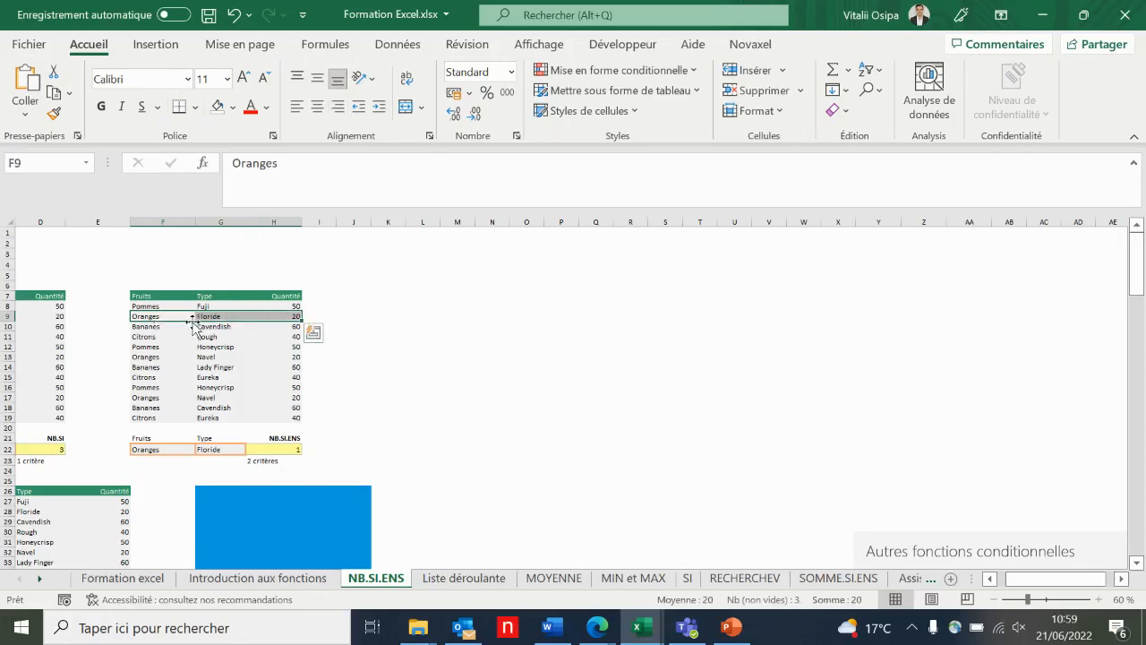
{"action": "left_click_drag", "start_coordinate": [158, 399], "coordinate": [286, 395]}
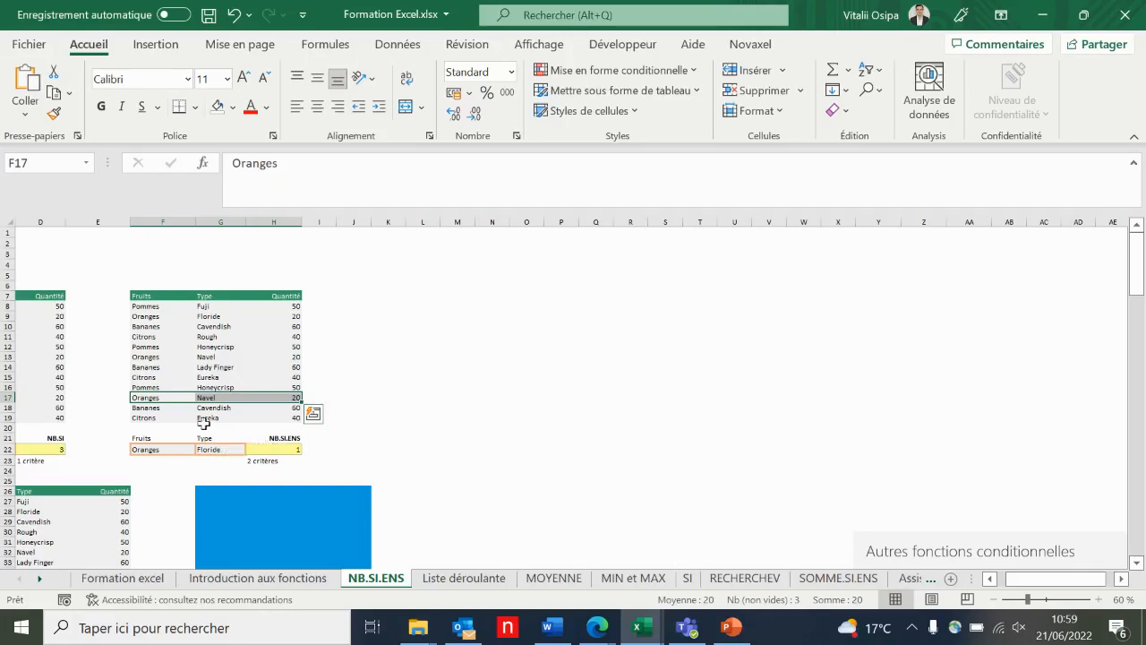
{"action": "left_click", "coordinate": [281, 452]}
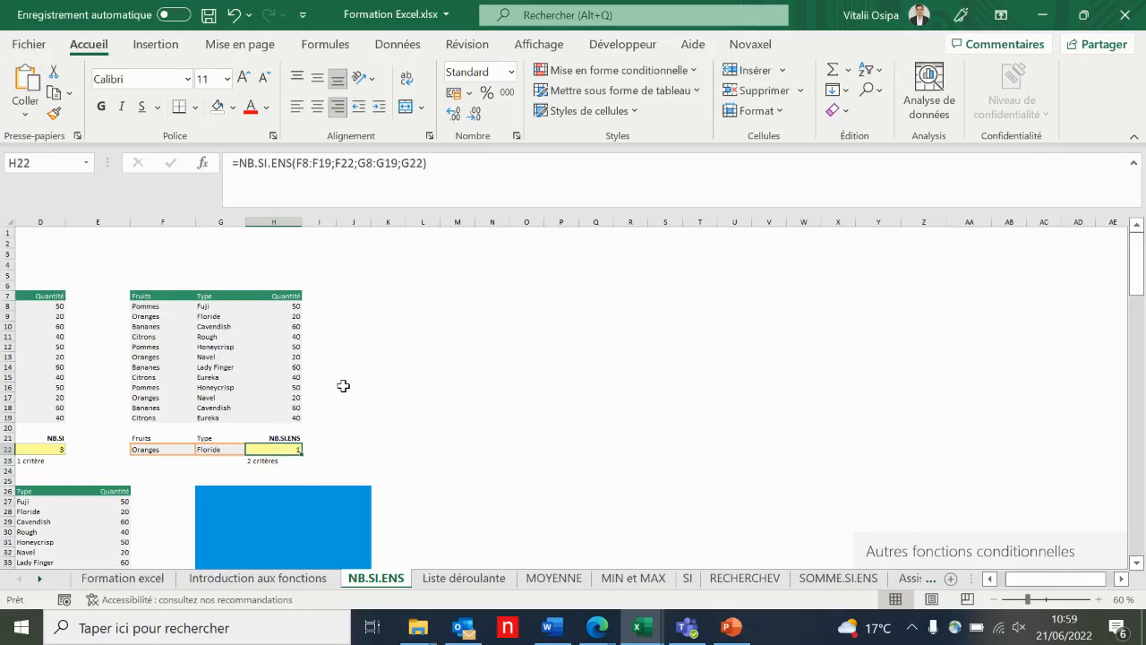
Step: Examine the written explanation of NB.SI.ENS against the criteria cells F22 and G22 and the formula in H22
{"action": "left_click_drag", "start_coordinate": [1061, 580], "coordinate": [1030, 580]}
{"action": "left_click", "coordinate": [1136, 564]}
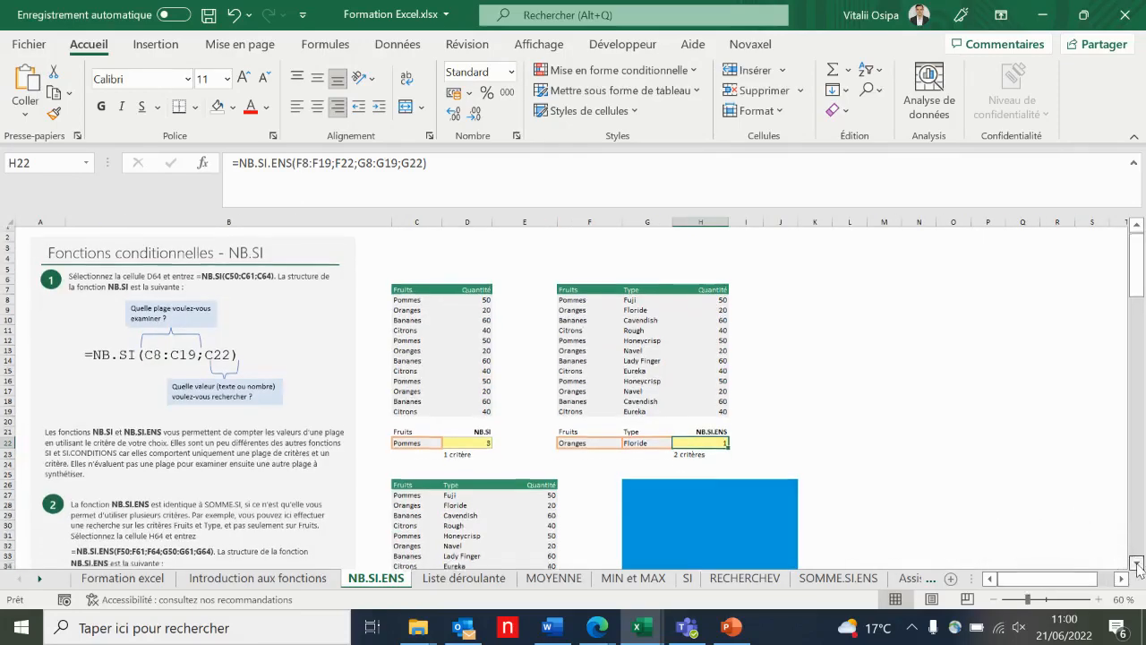
{"action": "left_click", "coordinate": [1137, 564]}
{"action": "left_click", "coordinate": [1137, 564]}
{"action": "left_click", "coordinate": [1138, 565]}
{"action": "left_click", "coordinate": [1138, 564]}
{"action": "left_click", "coordinate": [1137, 564]}
{"action": "left_click", "coordinate": [1138, 564]}
{"action": "left_click", "coordinate": [1138, 565]}
{"action": "left_click", "coordinate": [1137, 564]}
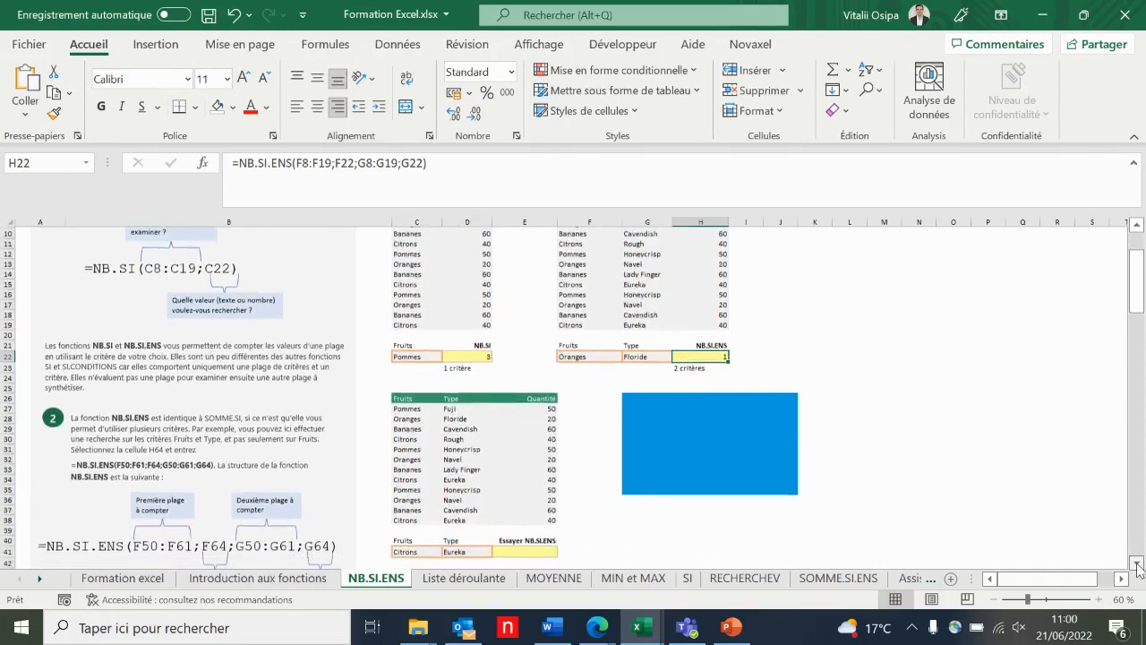
{"action": "left_click", "coordinate": [1137, 564]}
{"action": "left_click", "coordinate": [1137, 564]}
{"action": "left_click", "coordinate": [1138, 564]}
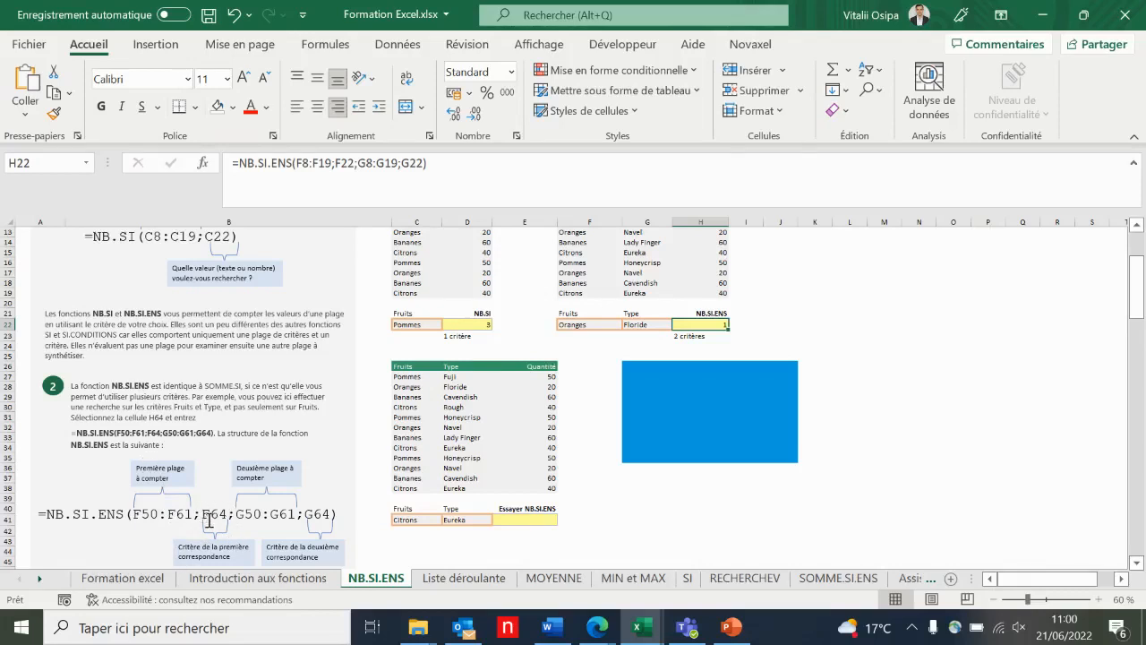
{"action": "left_click", "coordinate": [593, 324]}
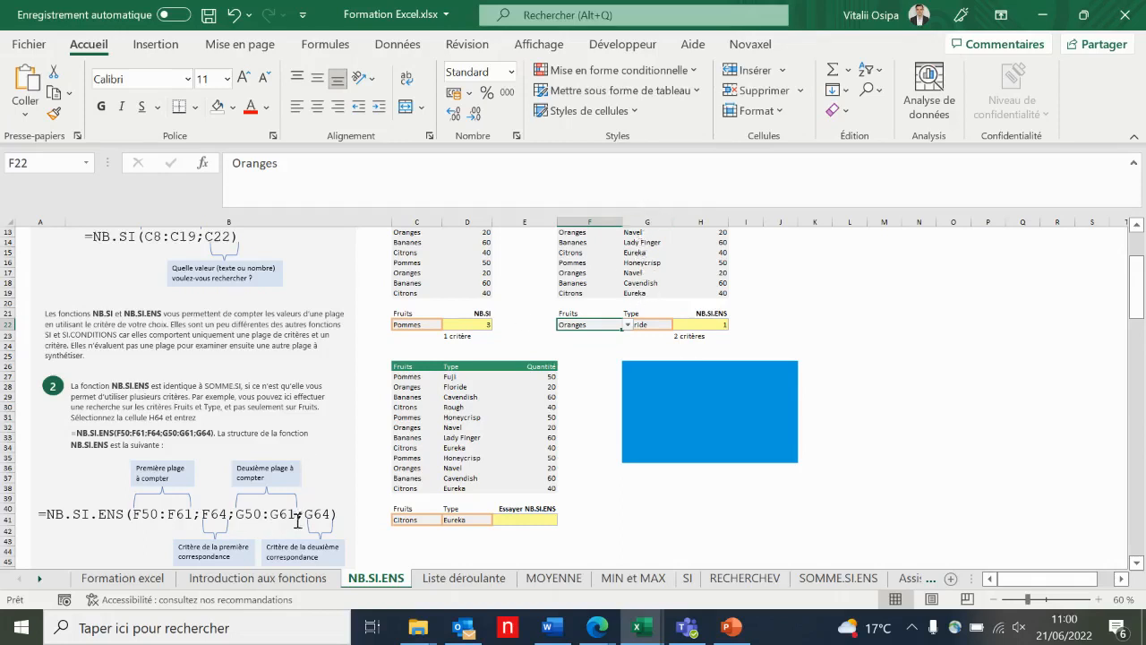
{"action": "left_click", "coordinate": [661, 323]}
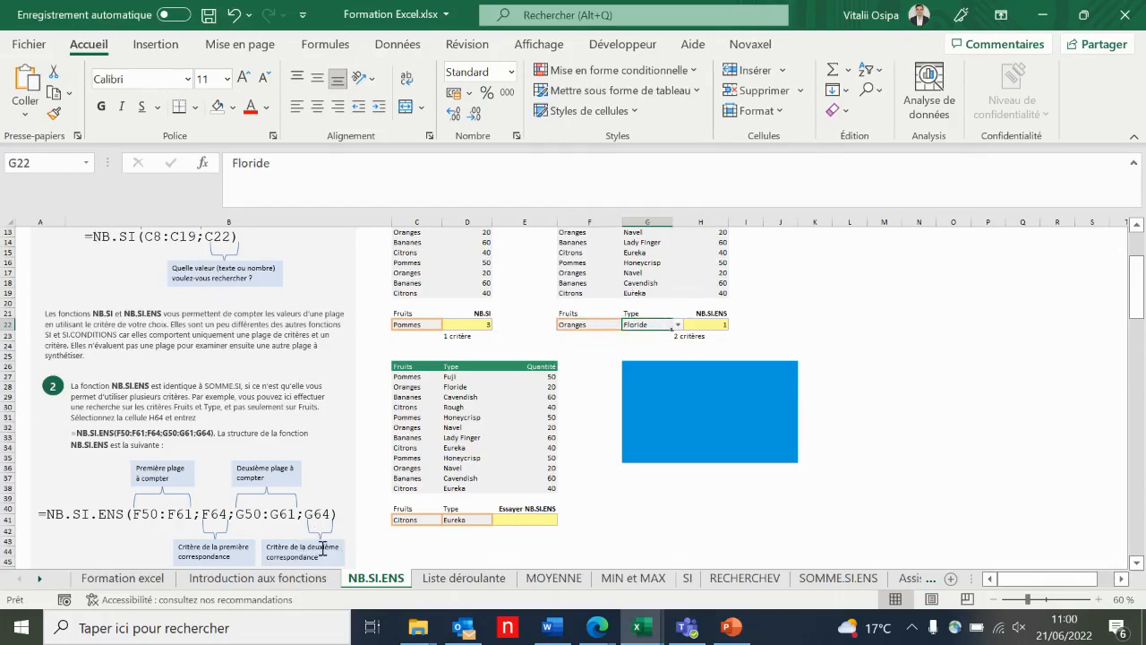
{"action": "left_click", "coordinate": [719, 324]}
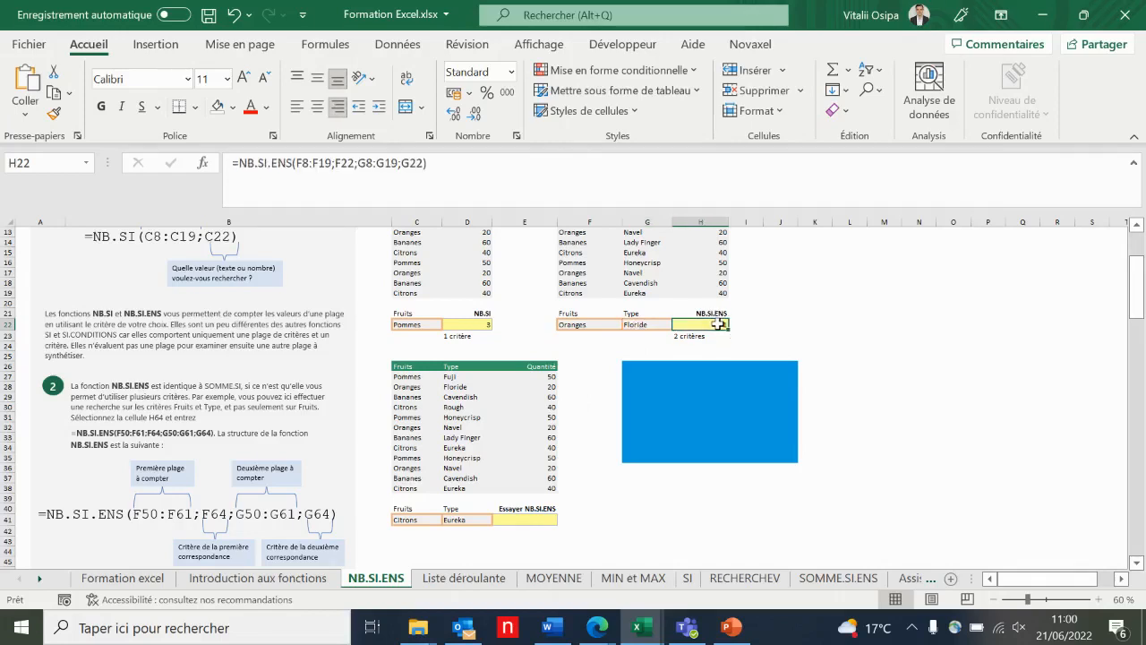
{"action": "left_click", "coordinate": [598, 629]}
{"action": "left_click", "coordinate": [516, 537]}
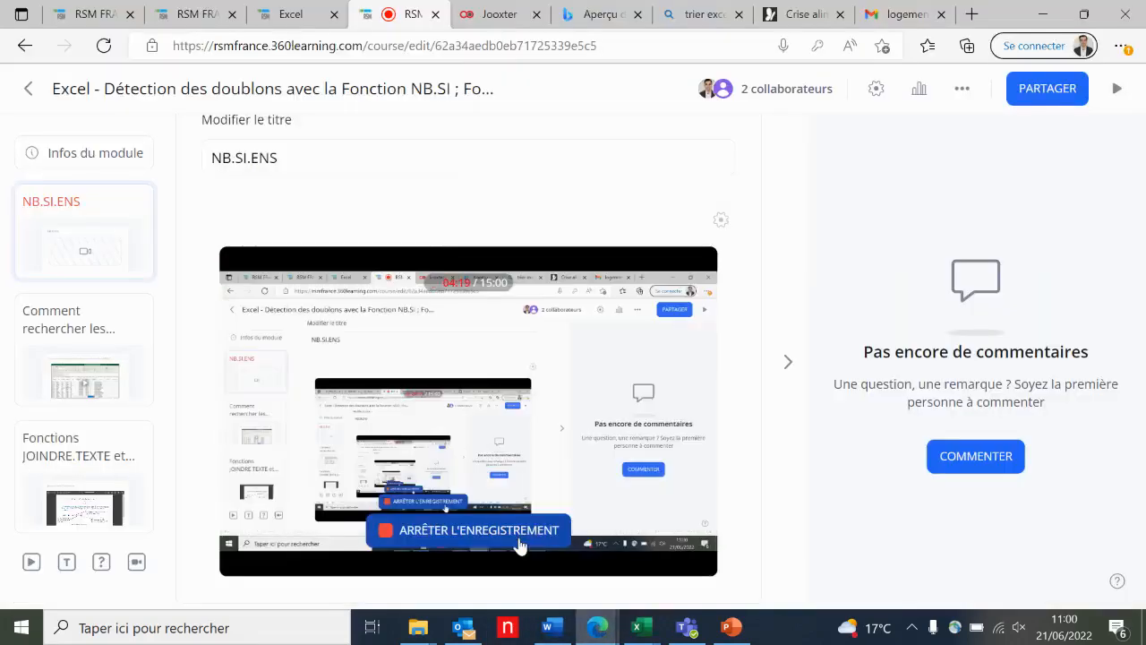